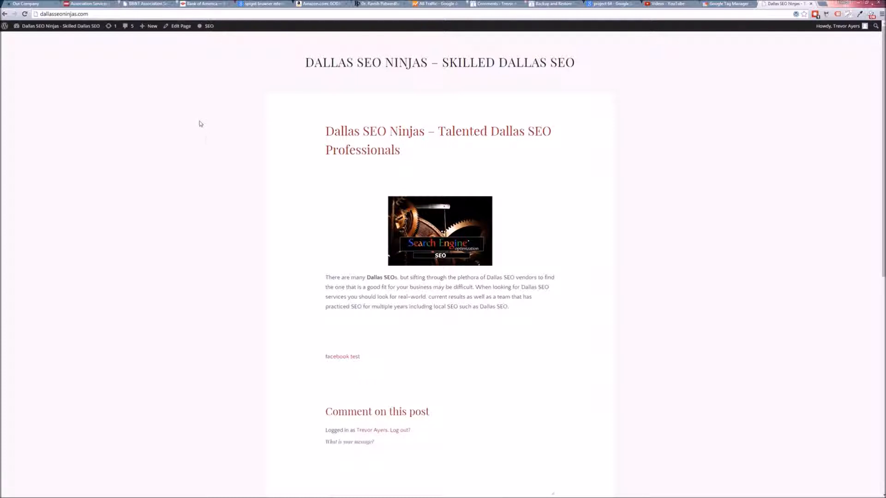
# Step: Check the site's facebook test link and inspect the page's installed tags with Tag Assistant
pyautogui.click(339, 373)
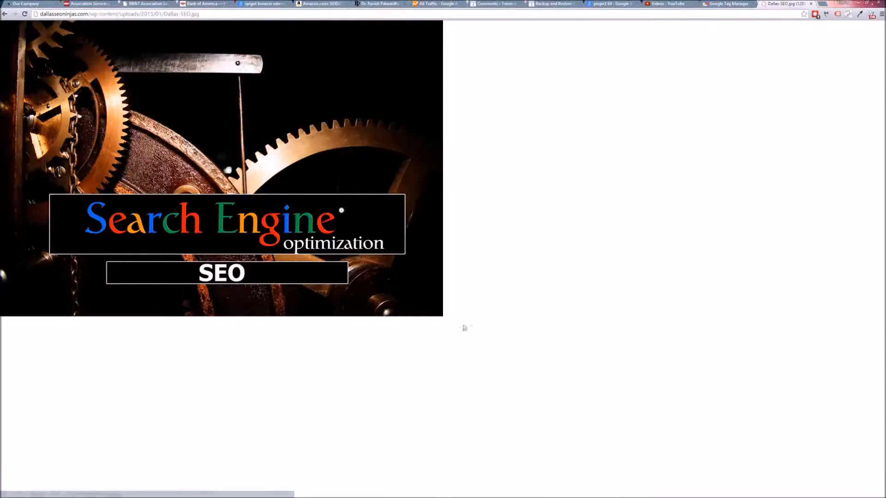
pyautogui.click(5, 14)
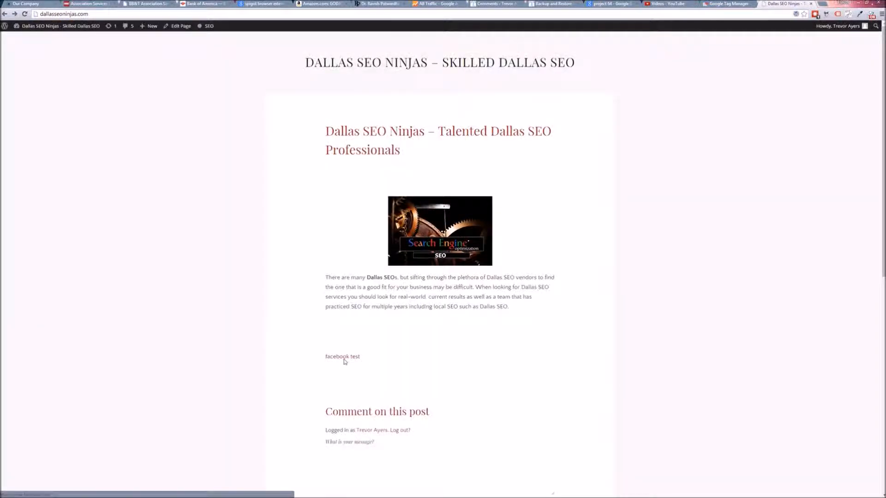
pyautogui.click(344, 362)
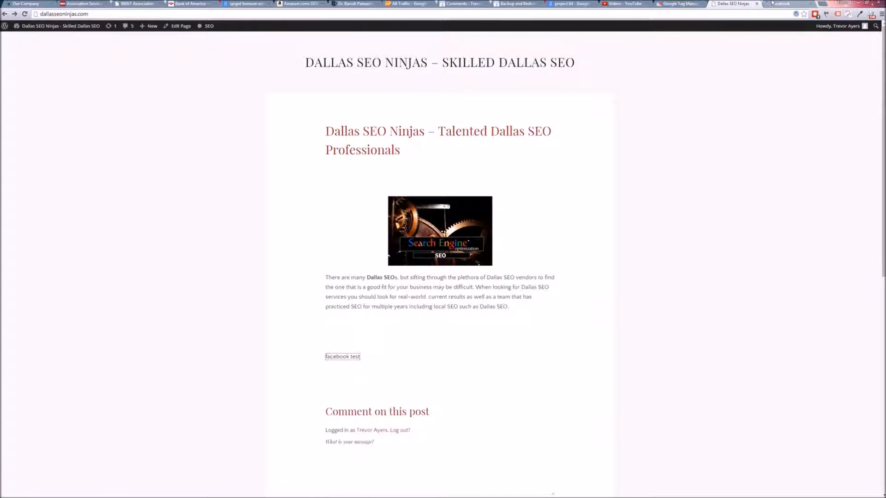
pyautogui.click(811, 3)
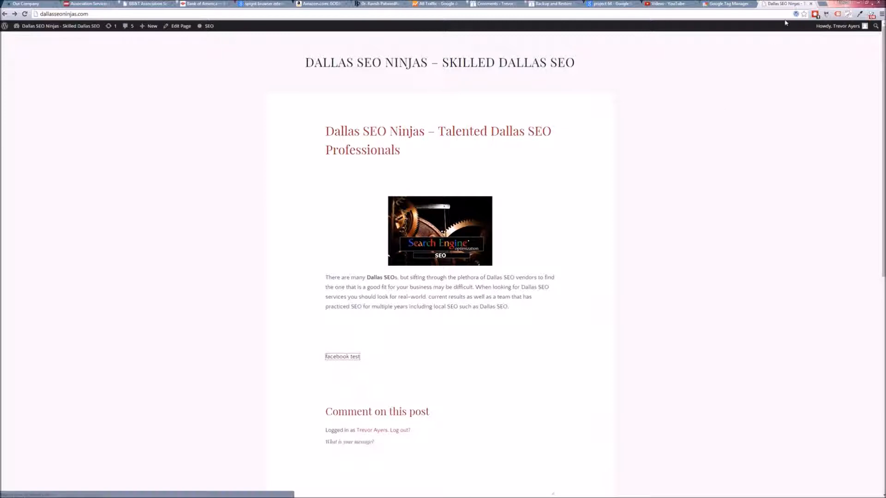
pyautogui.click(838, 14)
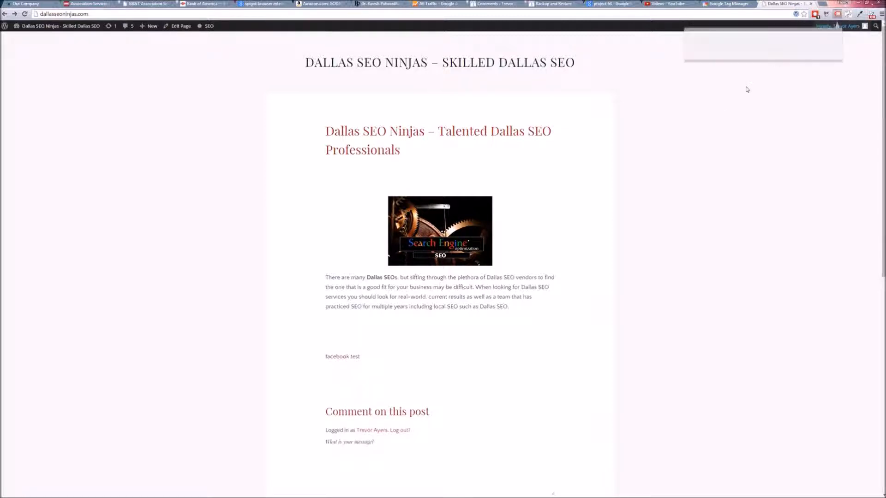
pyautogui.click(794, 96)
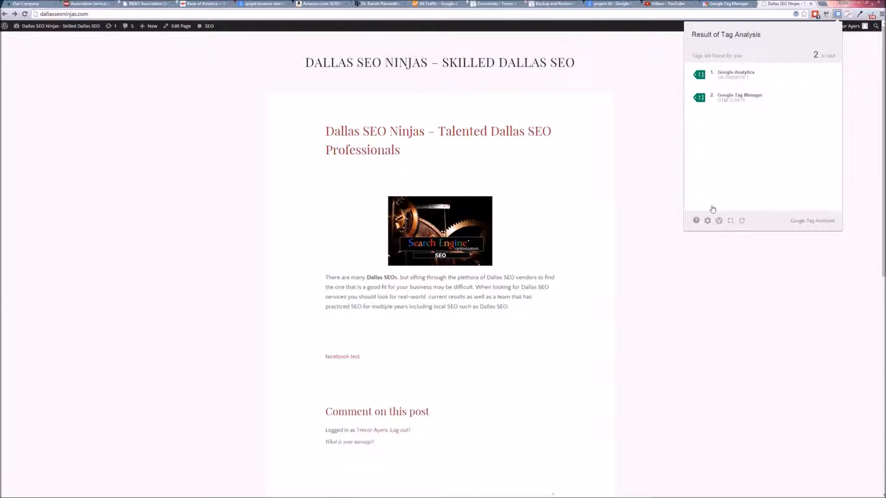
pyautogui.click(657, 280)
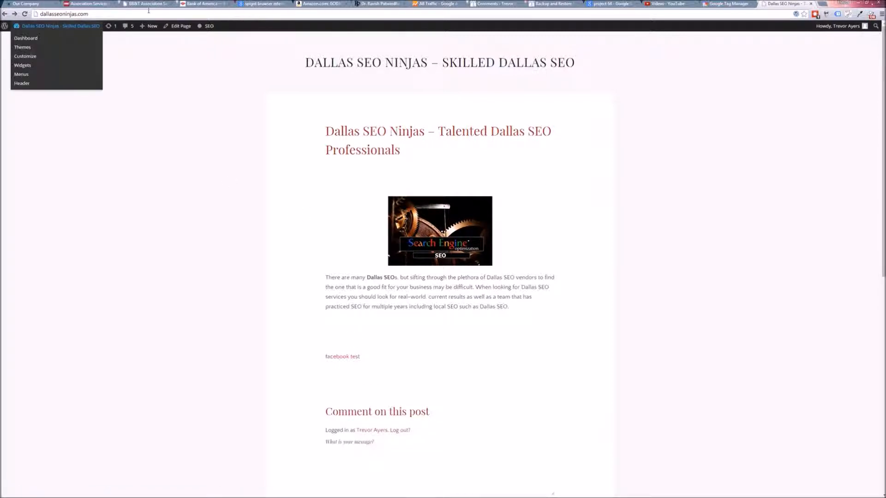
# Step: Switch to Tag Manager and create a new tag named External Link Listener
pyautogui.click(718, 3)
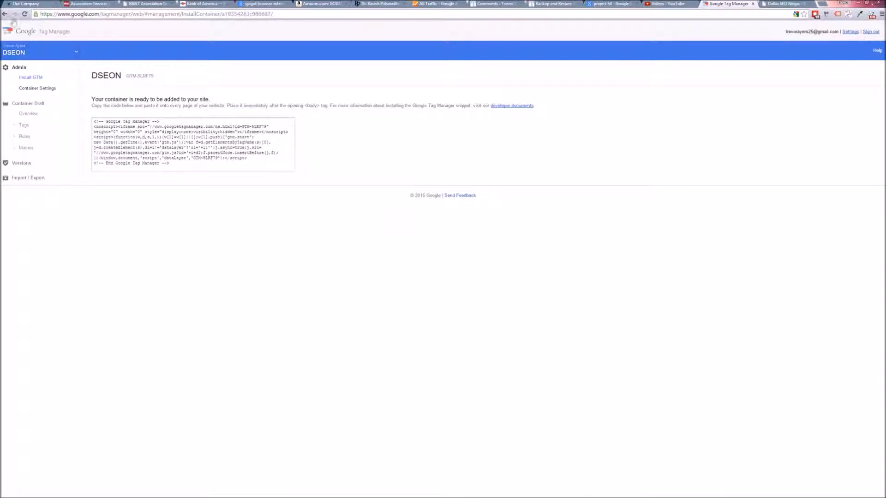
pyautogui.click(5, 14)
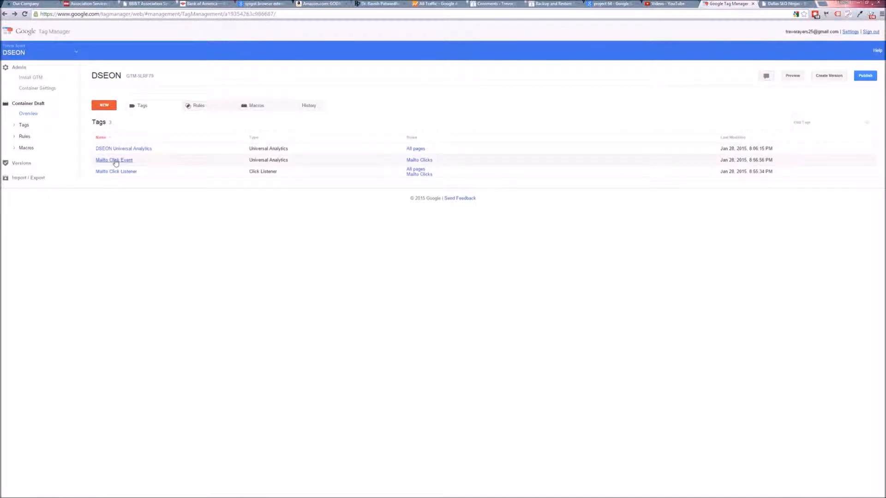
pyautogui.click(104, 105)
pyautogui.click(109, 119)
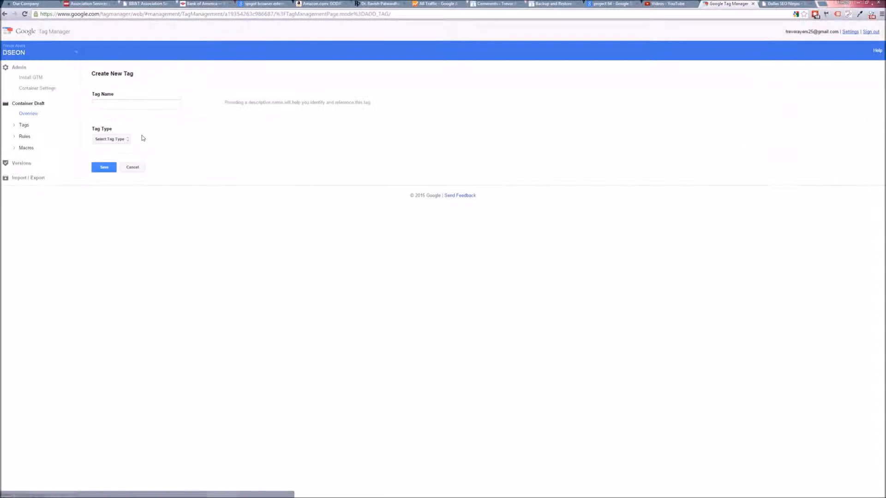
pyautogui.click(134, 104)
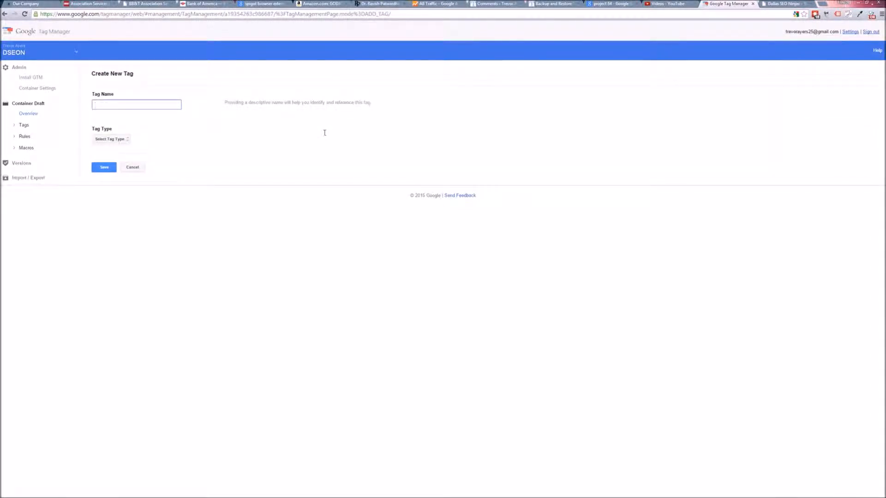
pyautogui.write('Link')
pyautogui.write('Extern')
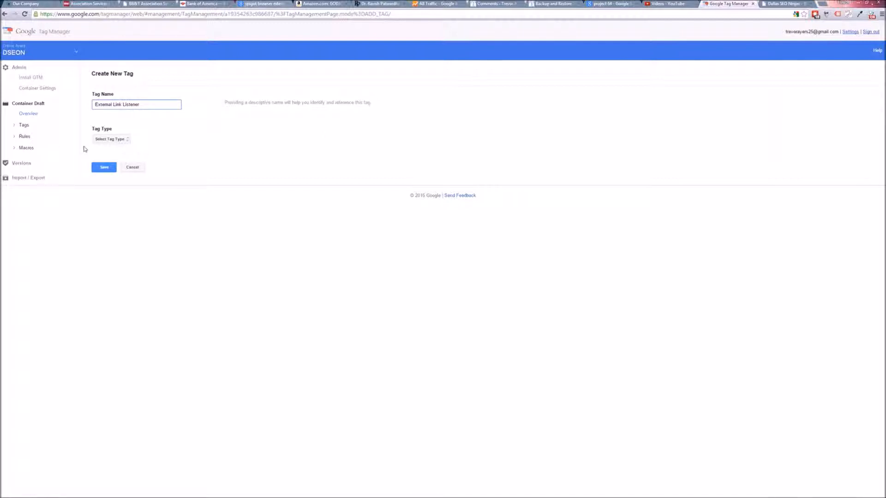
# Step: Set the tag type to Link Click Listener under Event Listener
pyautogui.click(110, 145)
pyautogui.click(109, 142)
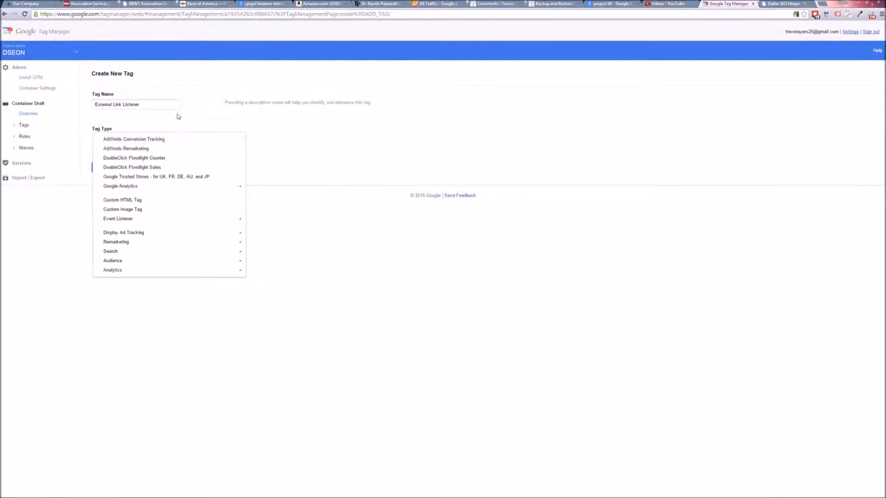
pyautogui.moveTo(170, 221)
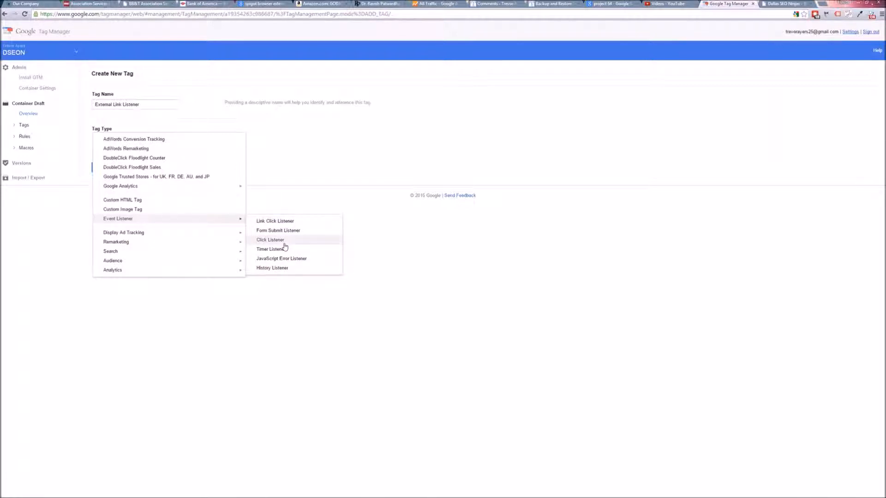
pyautogui.click(288, 221)
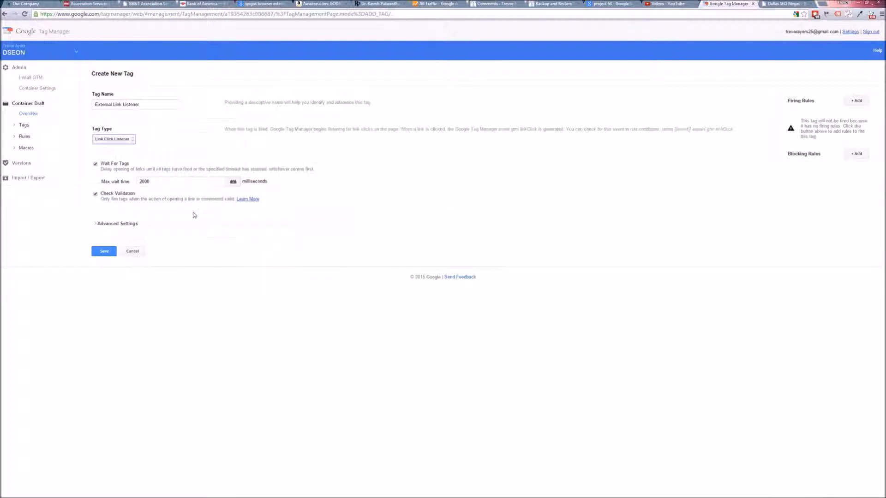
pyautogui.click(96, 165)
pyautogui.click(96, 165)
pyautogui.moveTo(167, 190); pyautogui.dragTo(132, 178)
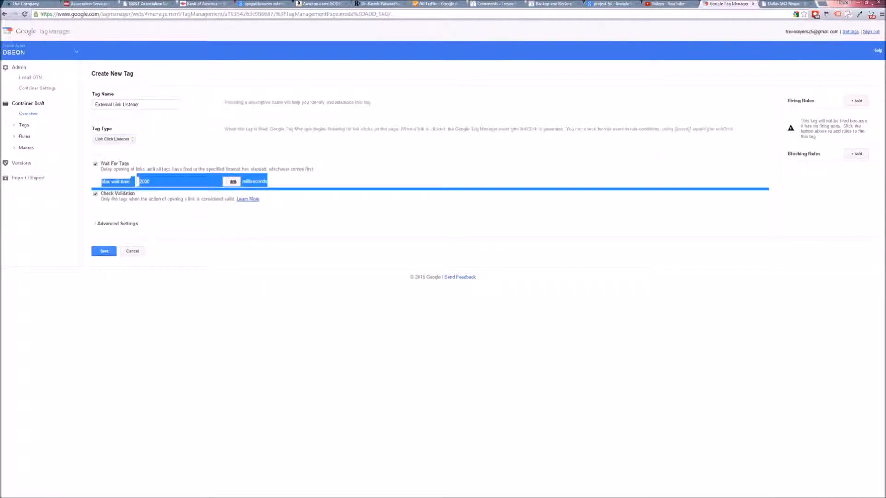
pyautogui.click(168, 182)
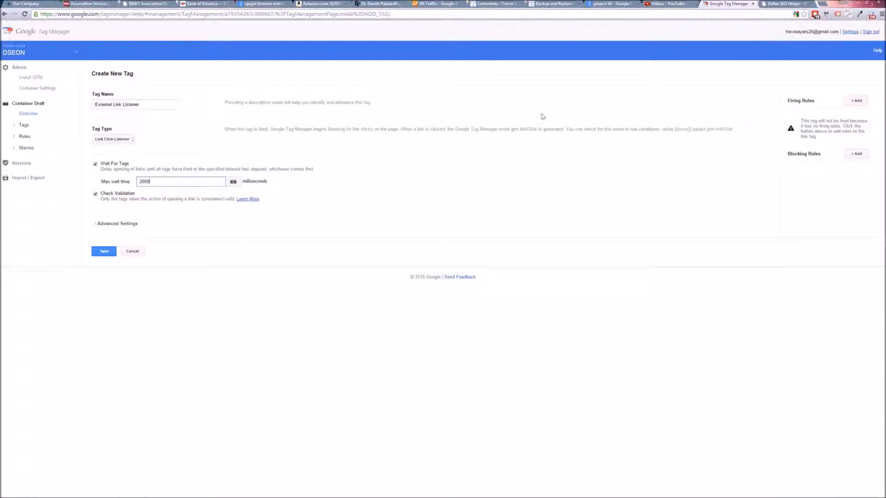
# Step: Add the existing All pages rule as a firing rule for the tag
pyautogui.click(857, 101)
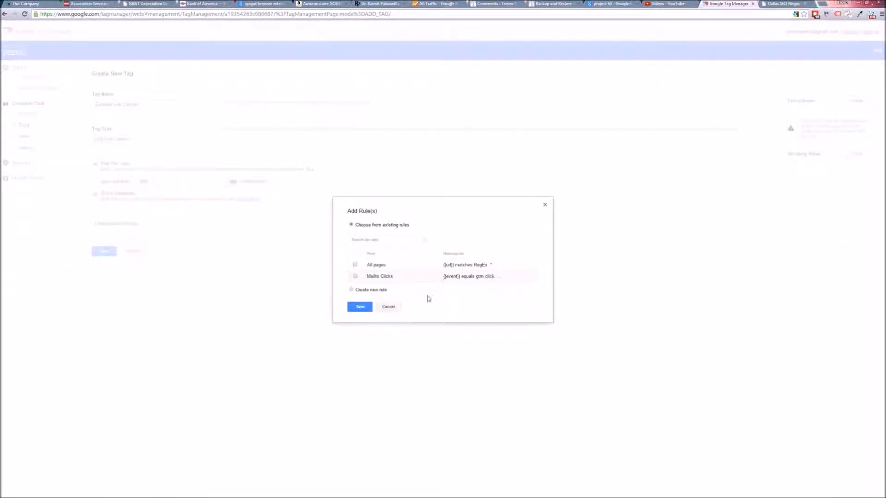
pyautogui.click(355, 266)
pyautogui.click(360, 307)
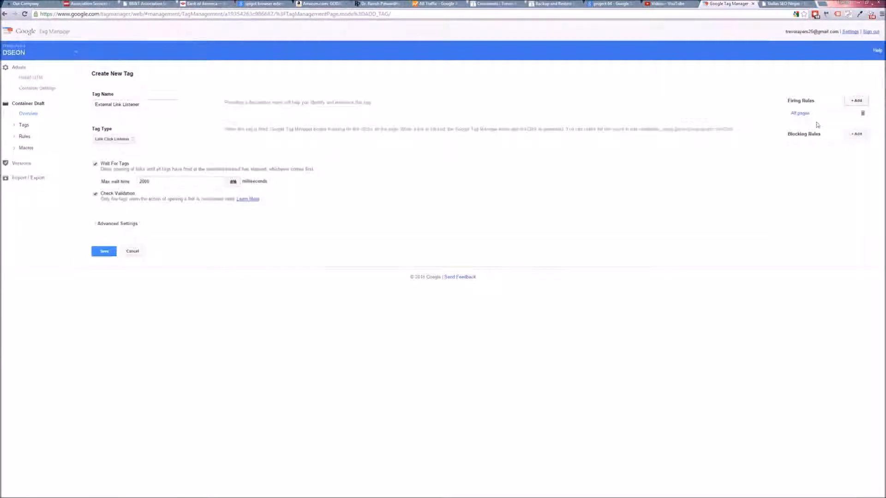
# Step: Start a new firing rule named Facebook and choose the {{event}} macro for its first condition
pyautogui.click(856, 101)
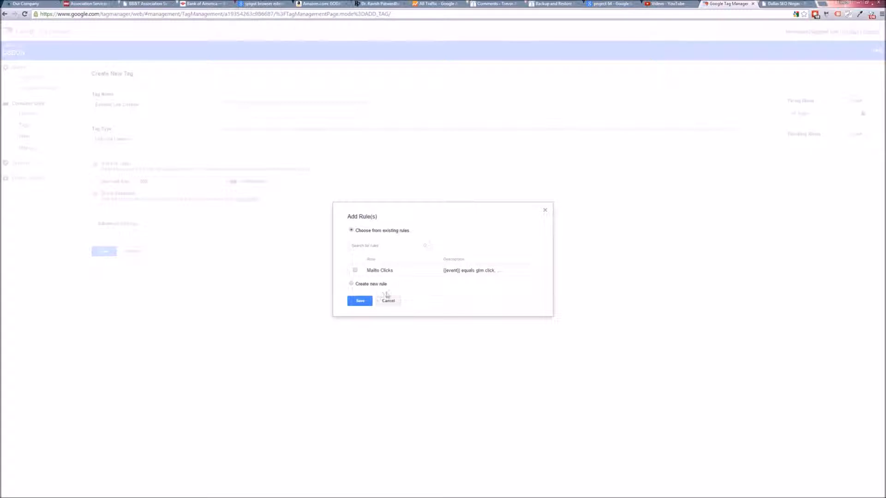
pyautogui.click(352, 283)
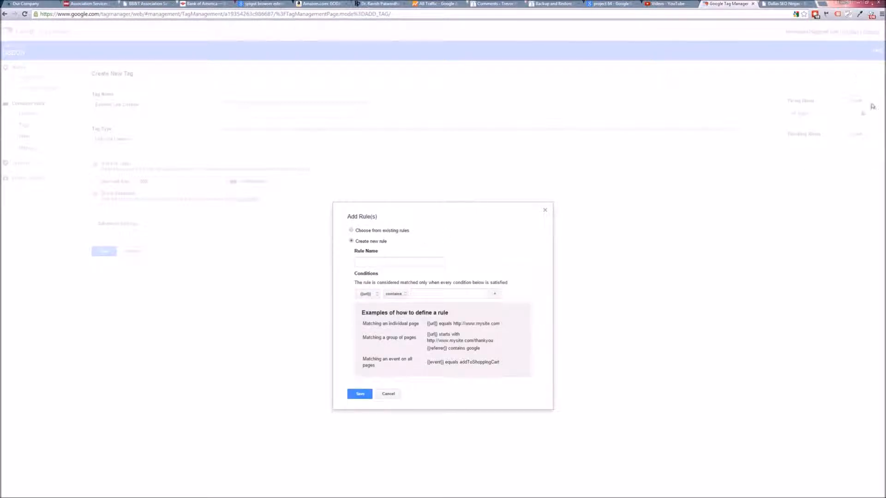
pyautogui.click(393, 264)
pyautogui.write('Facebook')
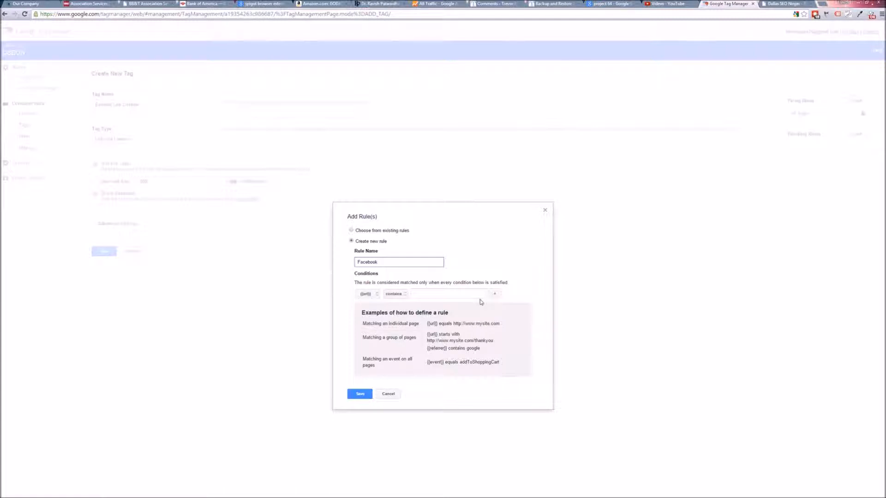
pyautogui.click(374, 295)
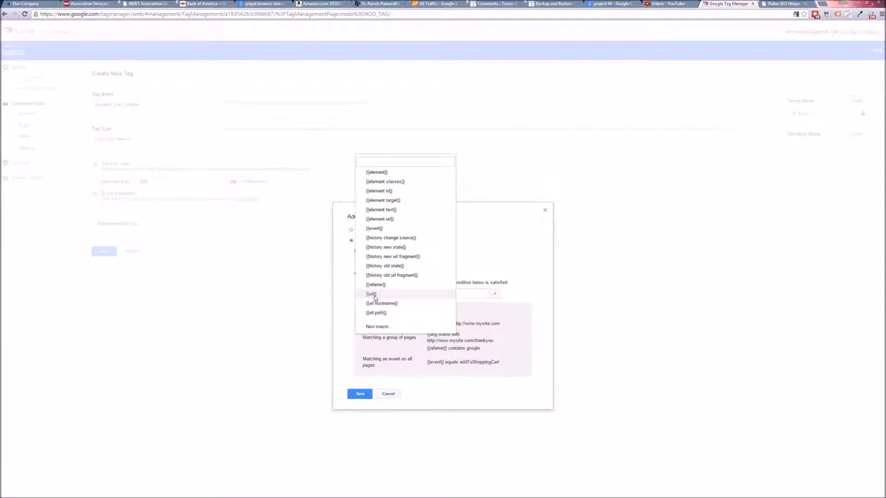
pyautogui.click(374, 229)
pyautogui.click(396, 293)
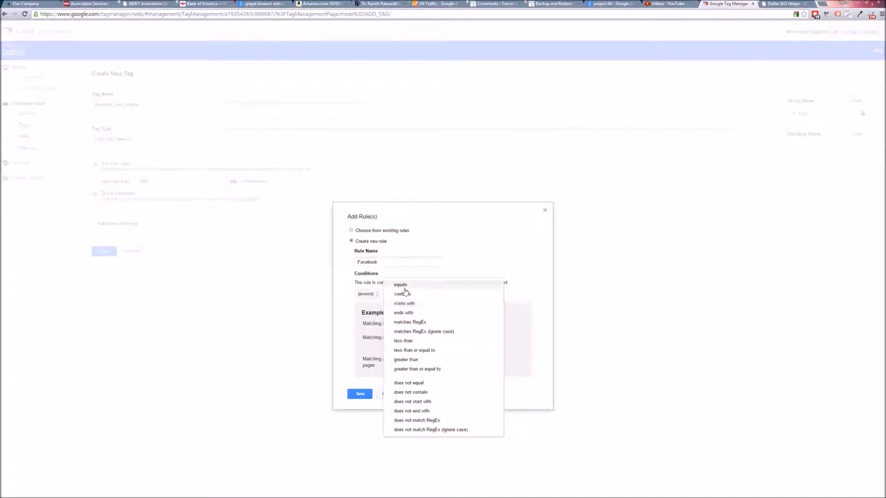
# Step: Set the first condition to {{event}} equals gtm.linkClick
pyautogui.click(420, 292)
pyautogui.click(423, 293)
pyautogui.write('gtm')
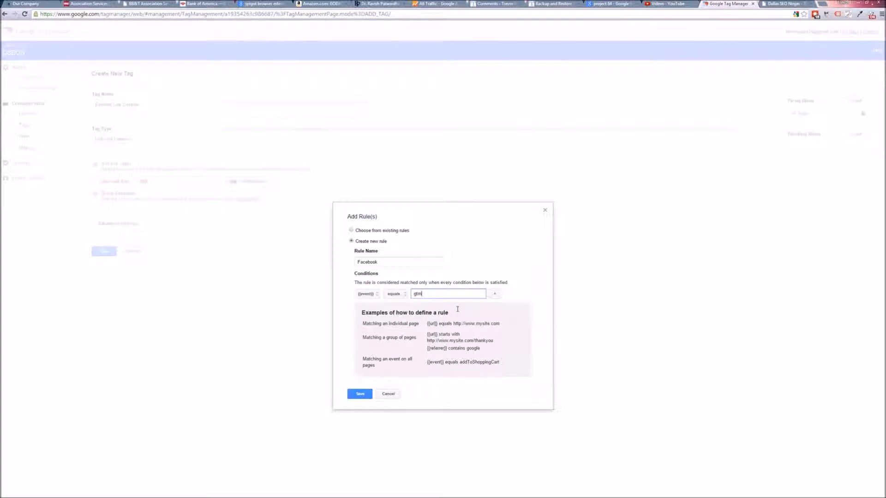
pyautogui.write('.jinkClick')
# Step: Add a second condition row to the rule using the {{element url}} macro
pyautogui.moveTo(463, 297); pyautogui.dragTo(369, 297)
pyautogui.click(495, 294)
pyautogui.moveTo(441, 294); pyautogui.dragTo(403, 296)
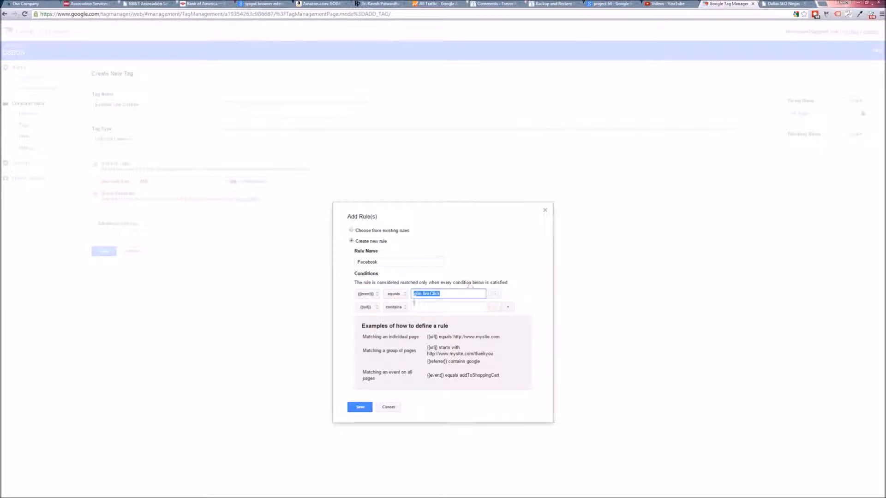
pyautogui.click(367, 308)
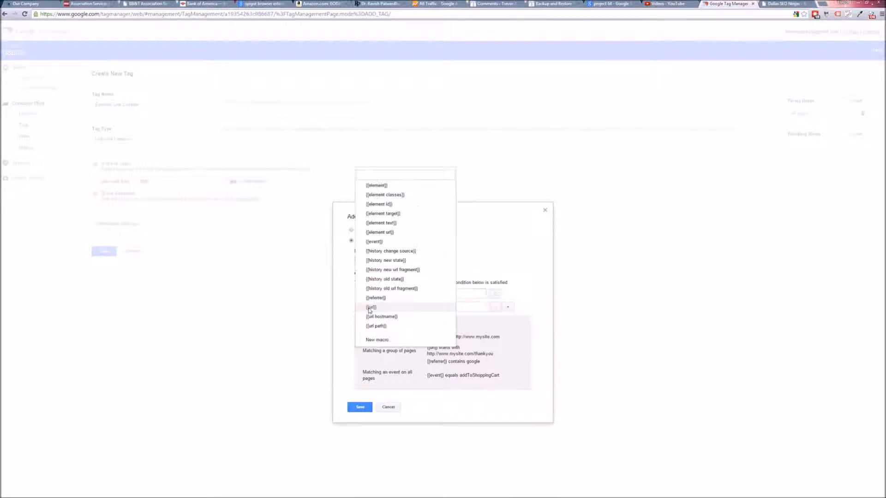
pyautogui.click(379, 232)
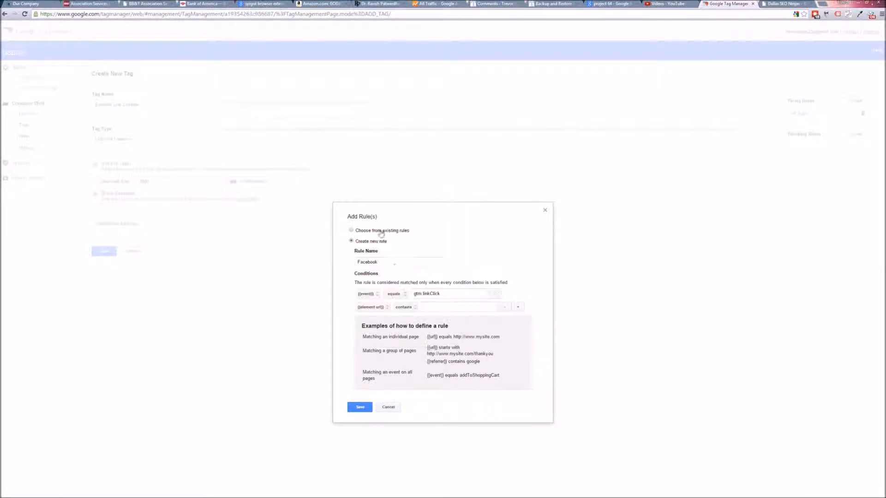
pyautogui.click(416, 306)
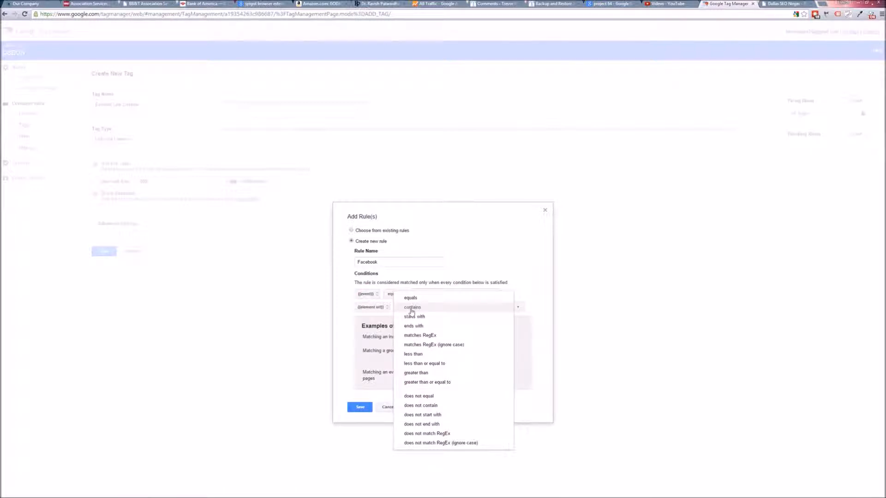
pyautogui.click(412, 307)
pyautogui.click(446, 309)
pyautogui.moveTo(537, 308); pyautogui.dragTo(363, 309)
pyautogui.click(374, 311)
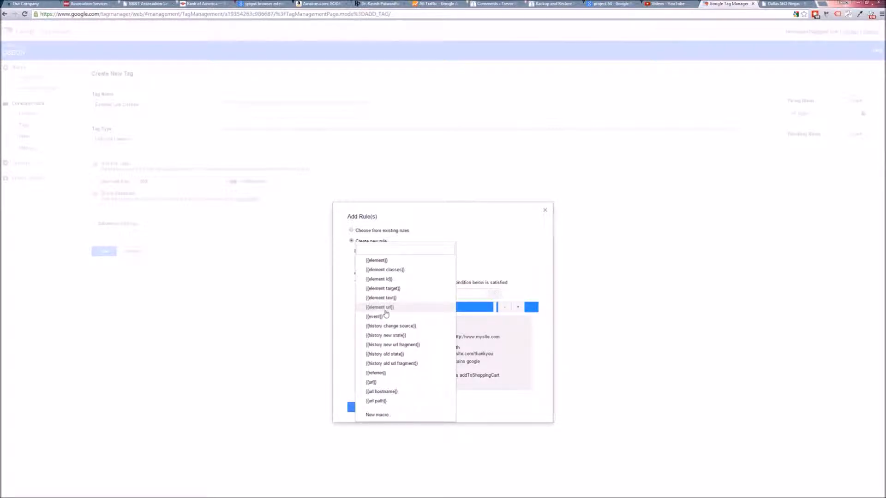
pyautogui.click(386, 308)
# Step: Set the second condition to contains facebook.com
pyautogui.click(406, 307)
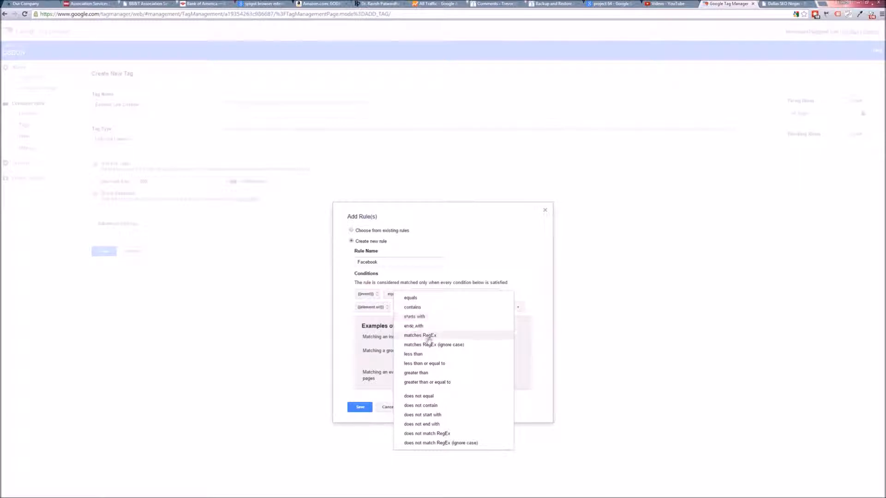
pyautogui.click(430, 307)
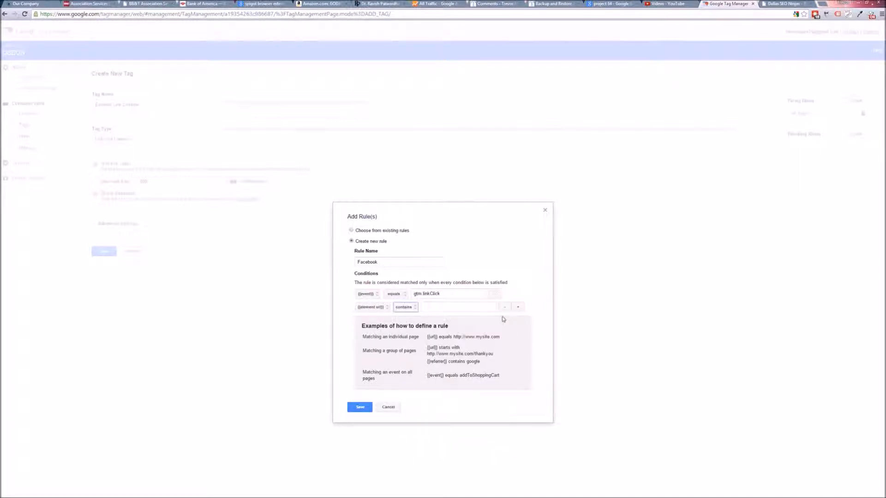
pyautogui.click(450, 308)
pyautogui.write('facebook.com')
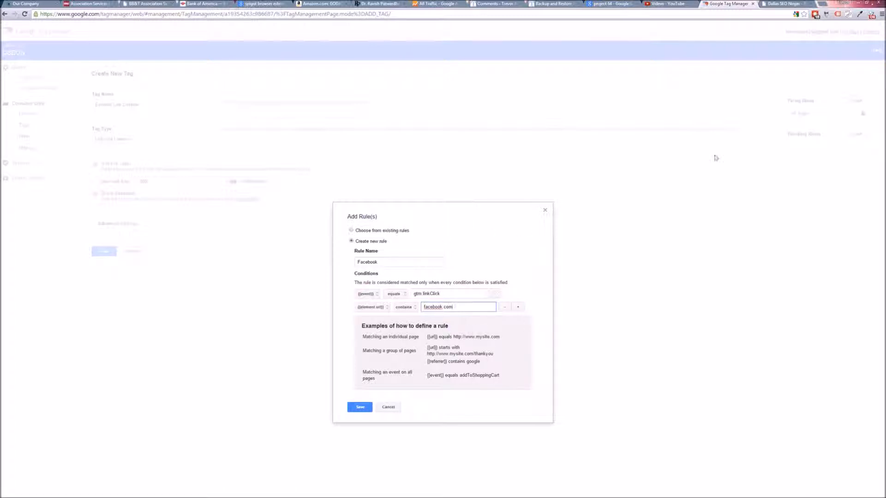
# Step: Save the Facebook rule as a firing rule for the tag
pyautogui.click(534, 285)
pyautogui.moveTo(453, 293); pyautogui.dragTo(412, 294)
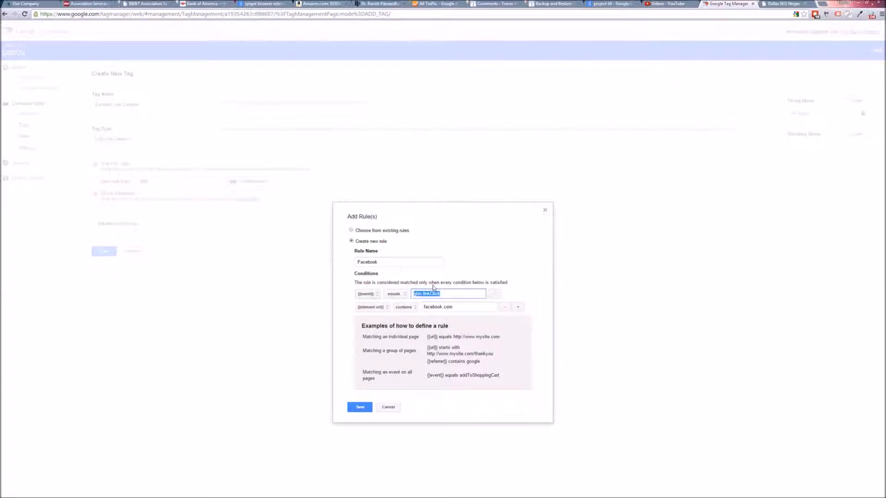
pyautogui.moveTo(466, 308); pyautogui.dragTo(408, 308)
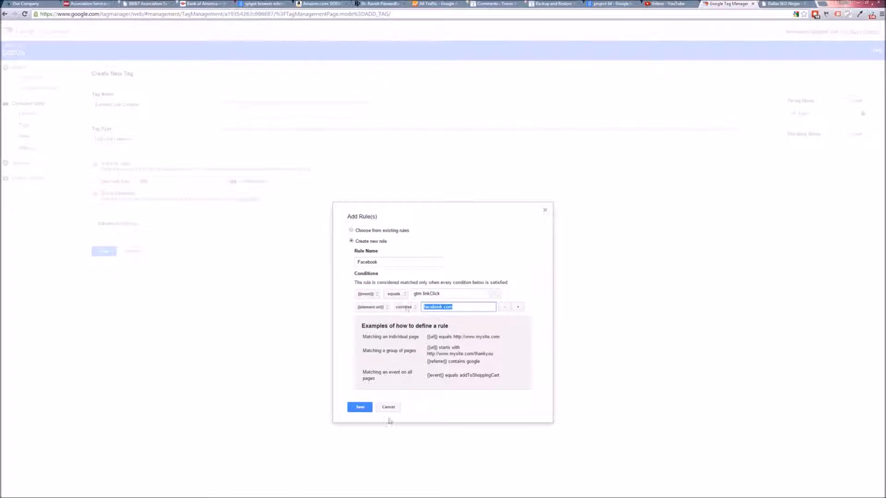
pyautogui.click(360, 409)
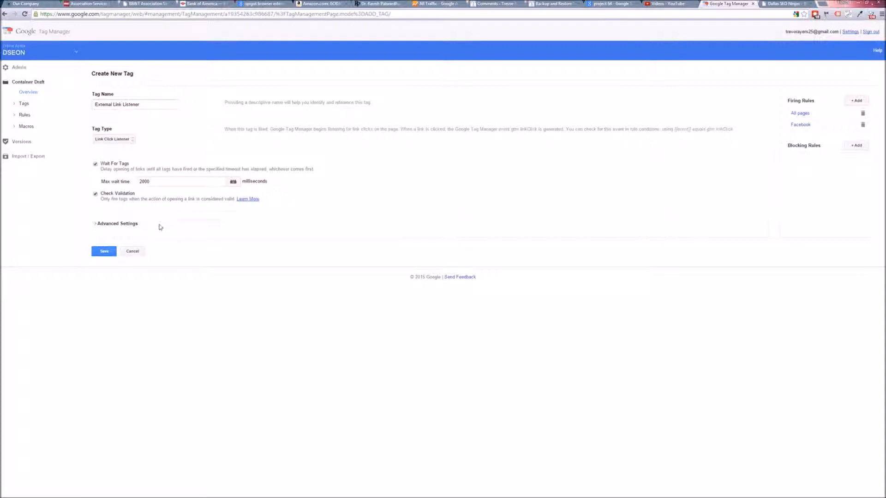
# Step: Save the link listener tag and start a new tag named Facebook Analytics Event
pyautogui.click(96, 251)
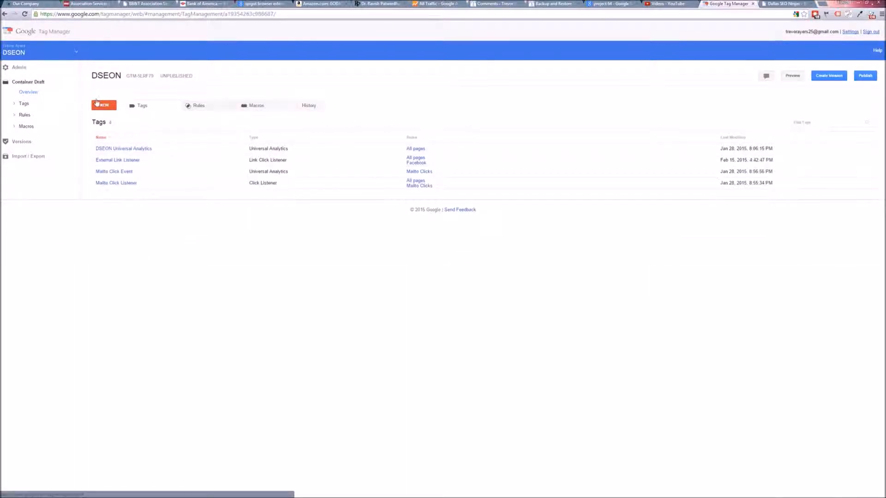
pyautogui.click(108, 108)
pyautogui.click(116, 118)
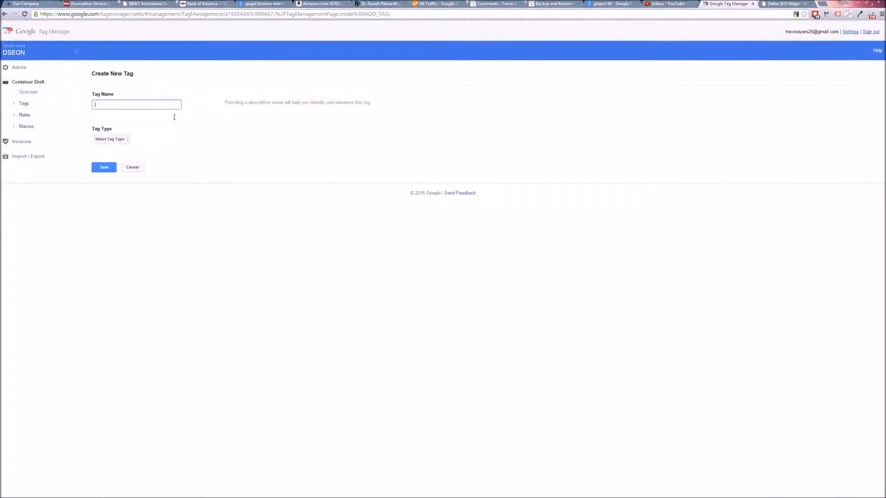
pyautogui.write('Facebook Analytics Event')
# Step: Set the tag type to Universal Analytics
pyautogui.click(97, 140)
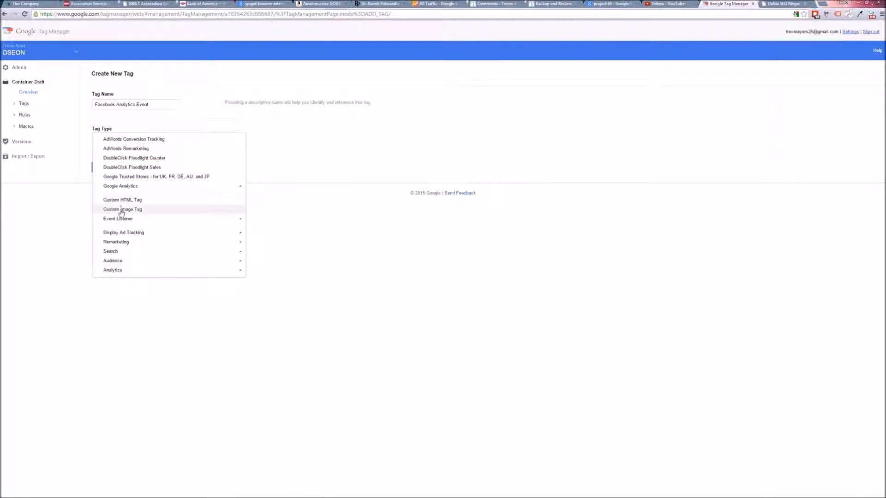
pyautogui.moveTo(158, 187)
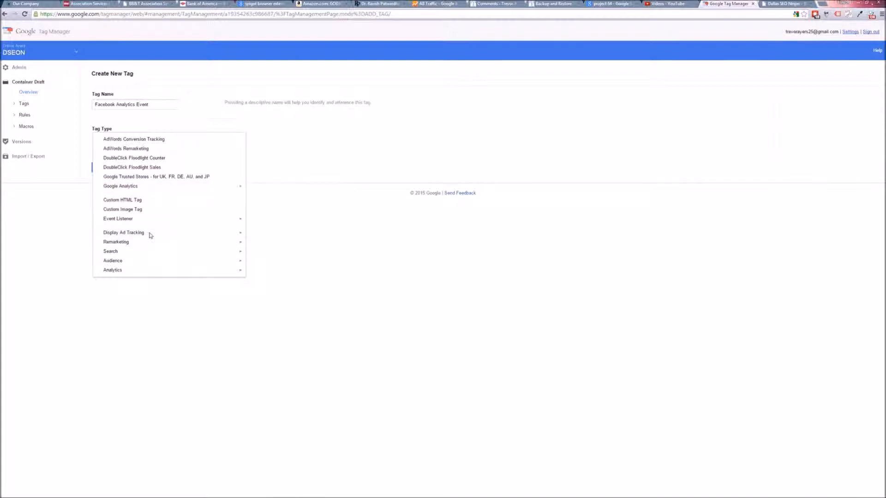
pyautogui.moveTo(149, 275)
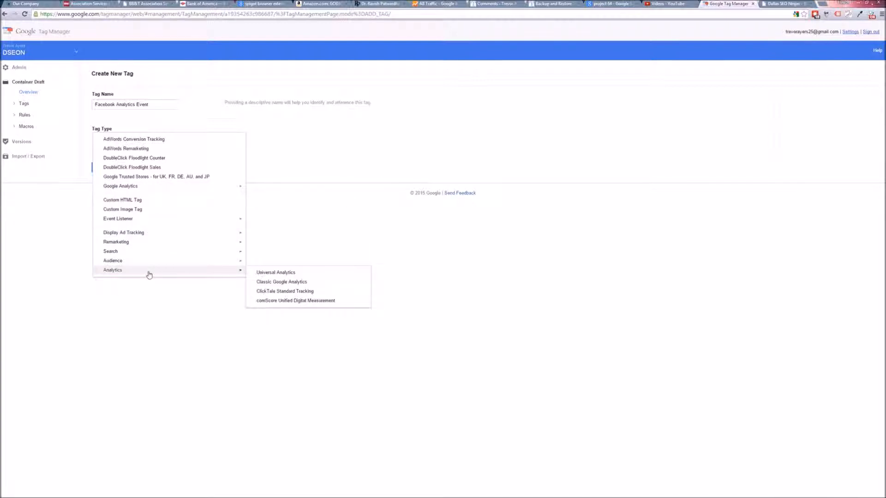
pyautogui.click(272, 274)
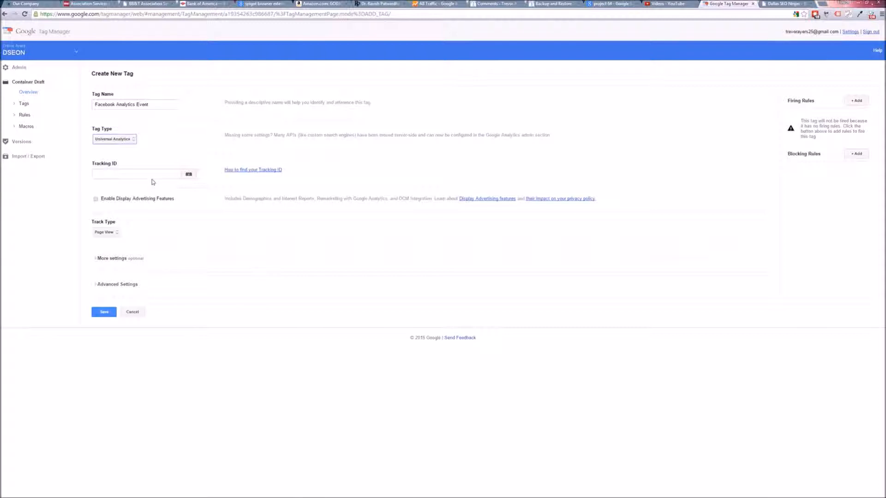
# Step: Copy the property's tracking ID from Google Analytics property settings and paste it into the tag's Tracking ID field
pyautogui.click(155, 174)
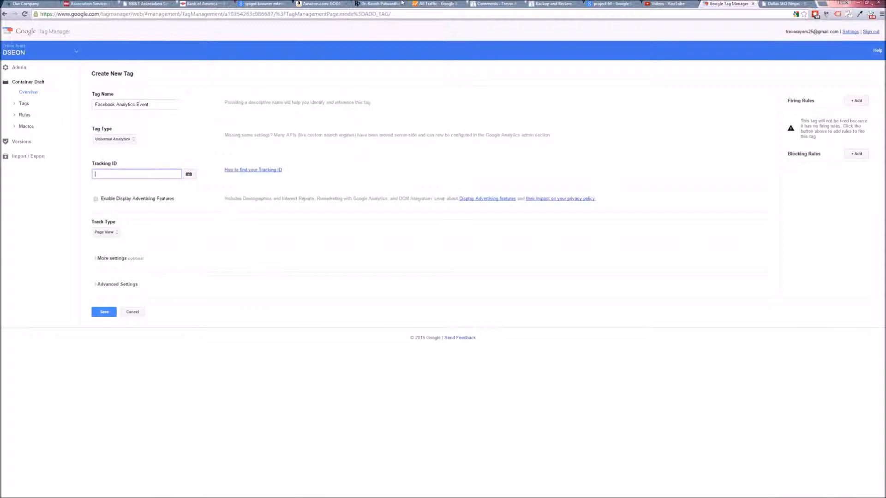
pyautogui.click(419, 3)
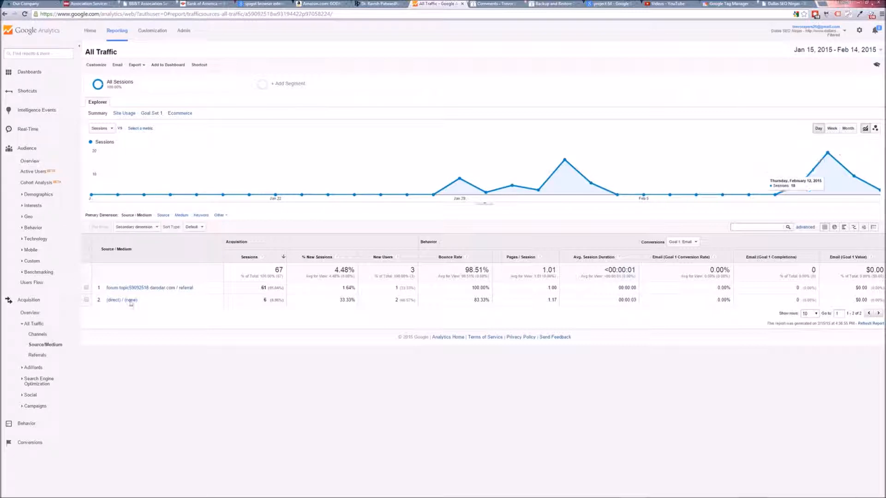
pyautogui.moveTo(193, 287); pyautogui.dragTo(119, 287)
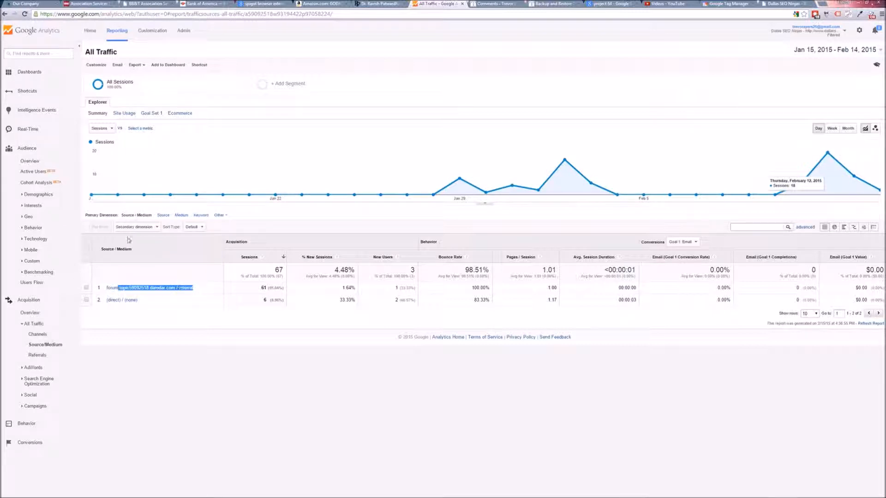
pyautogui.click(168, 31)
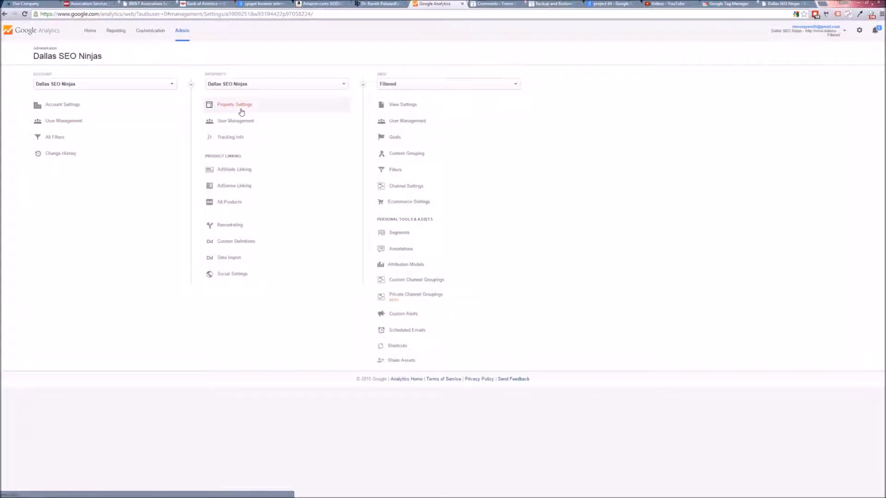
pyautogui.click(241, 113)
pyautogui.moveTo(149, 107); pyautogui.dragTo(119, 107)
pyautogui.hotkey('ctrl', 'c')
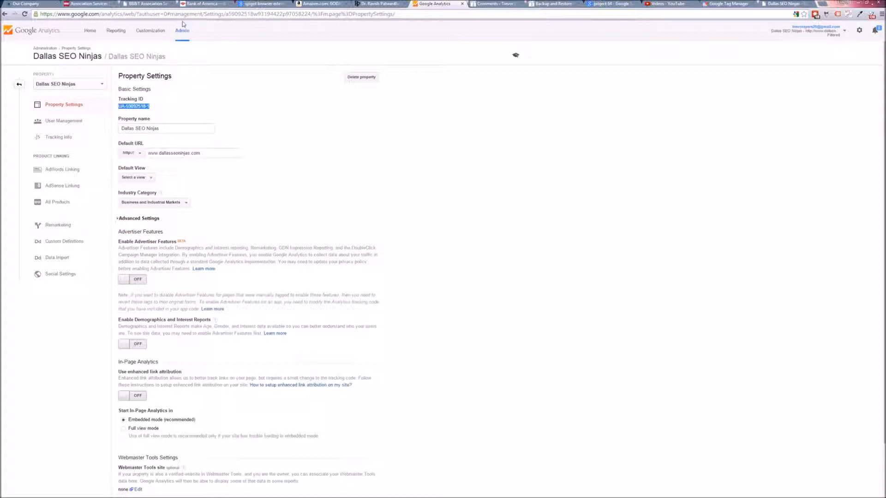
pyautogui.click(734, 4)
pyautogui.write('v')
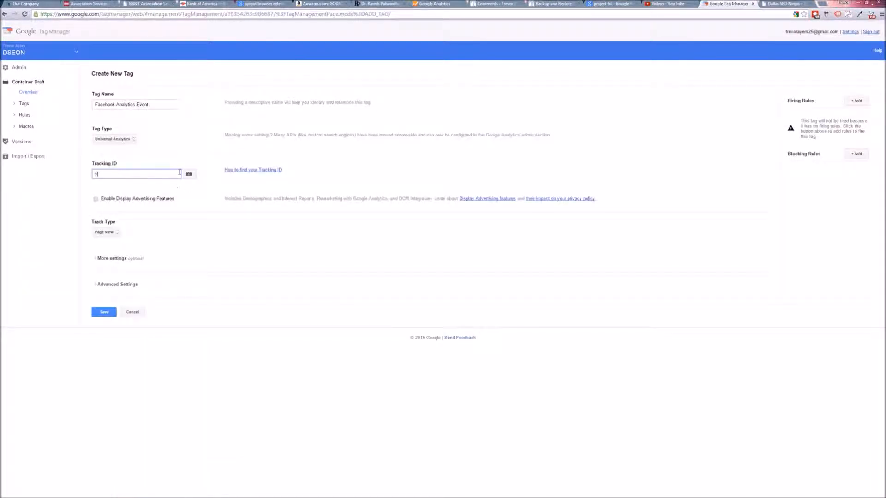
pyautogui.hotkey('ctrl', 'v')
# Step: Set the track type to Event
pyautogui.click(239, 190)
pyautogui.tripleClick(134, 174)
pyautogui.click(117, 234)
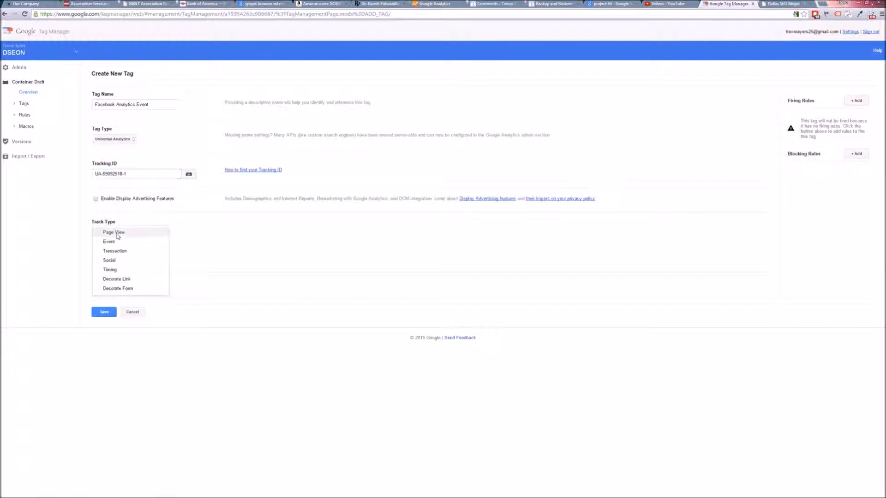
pyautogui.click(124, 243)
# Step: Enter Social as the event category and Click as the event action
pyautogui.click(108, 253)
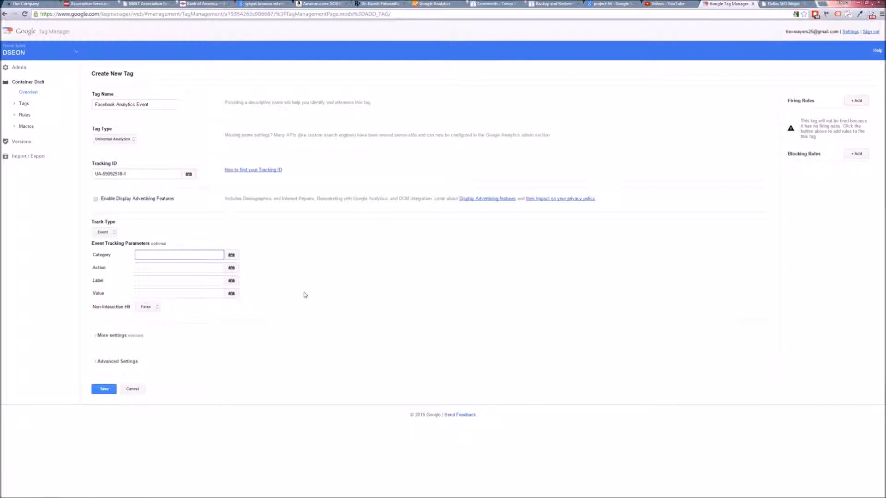
pyautogui.press('Tab')
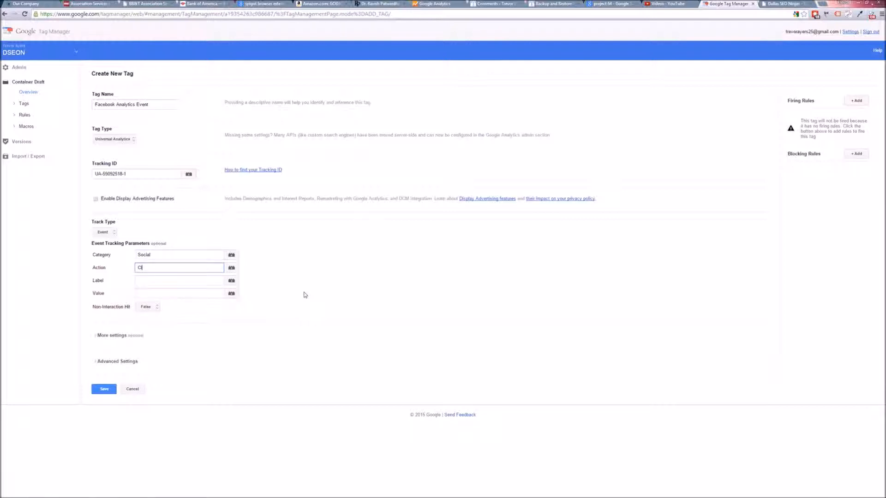
pyautogui.press('Tab')
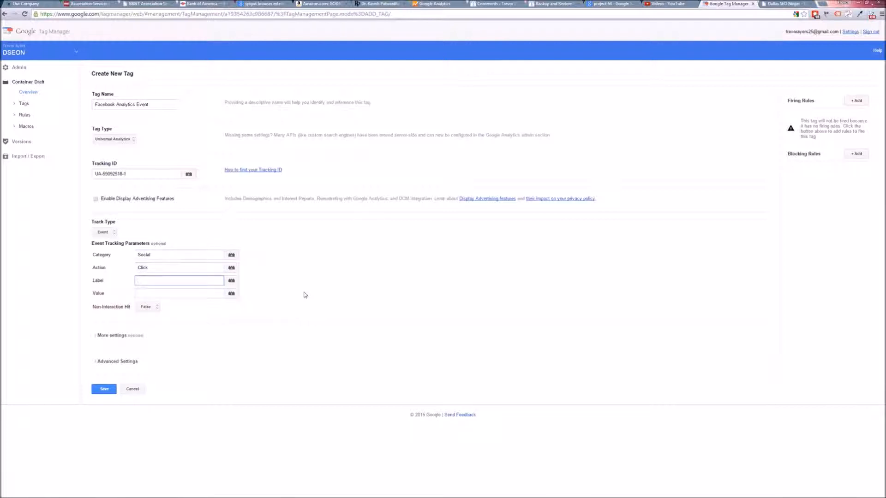
# Step: Set the event label to the {{element url}} macro
pyautogui.write('{{')
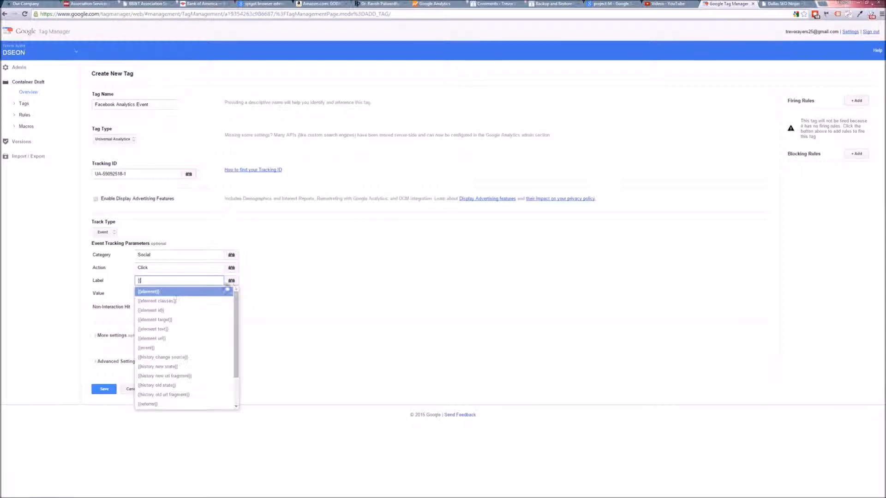
pyautogui.click(174, 339)
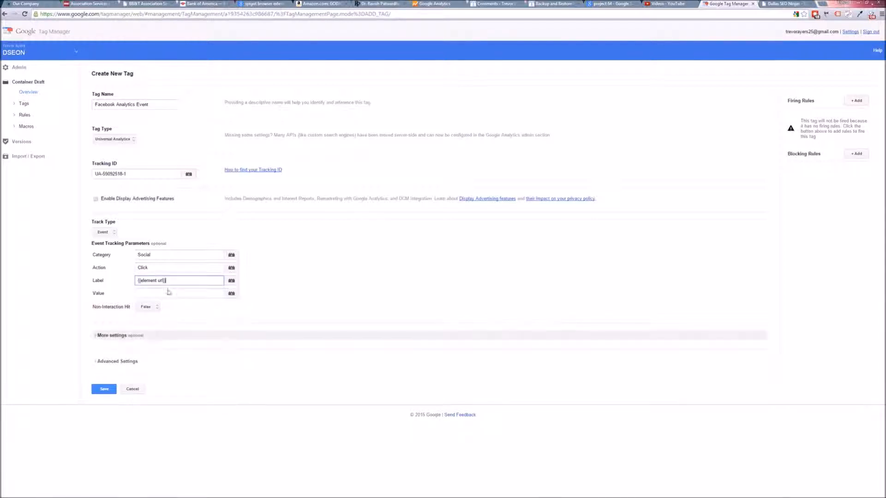
pyautogui.moveTo(163, 259); pyautogui.dragTo(141, 268)
pyautogui.click(178, 280)
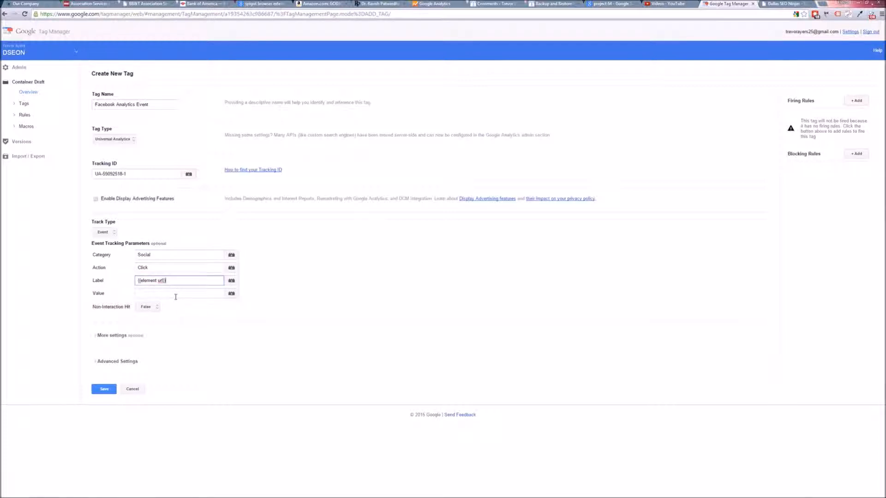
pyautogui.moveTo(175, 279); pyautogui.dragTo(80, 276)
pyautogui.click(598, 241)
# Step: Add the existing Facebook rule as the tag's firing rule and save the tag
pyautogui.click(857, 102)
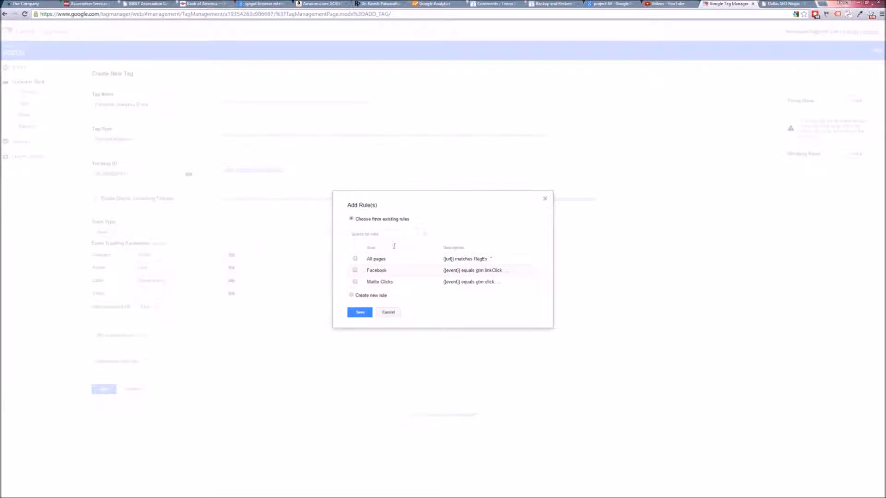
pyautogui.click(355, 271)
pyautogui.click(362, 312)
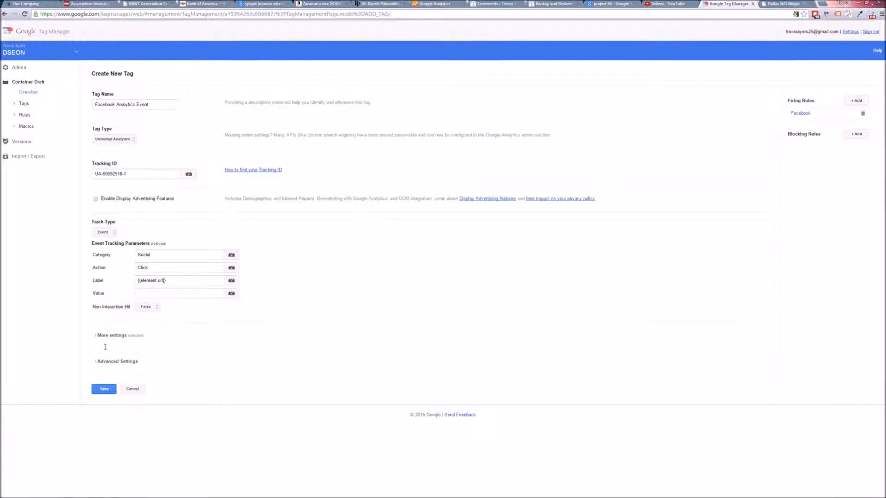
pyautogui.click(104, 389)
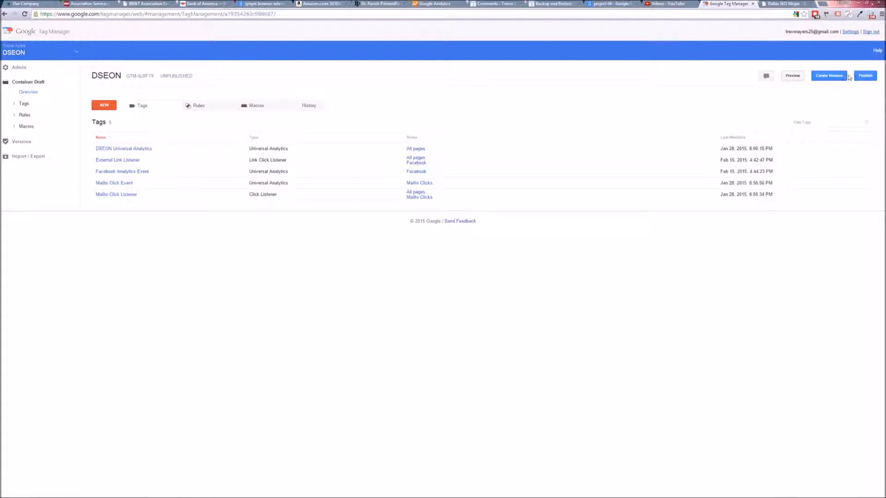
# Step: Enable preview and debug mode for the container draft and review the External Link Listener tag
pyautogui.click(796, 76)
pyautogui.click(394, 300)
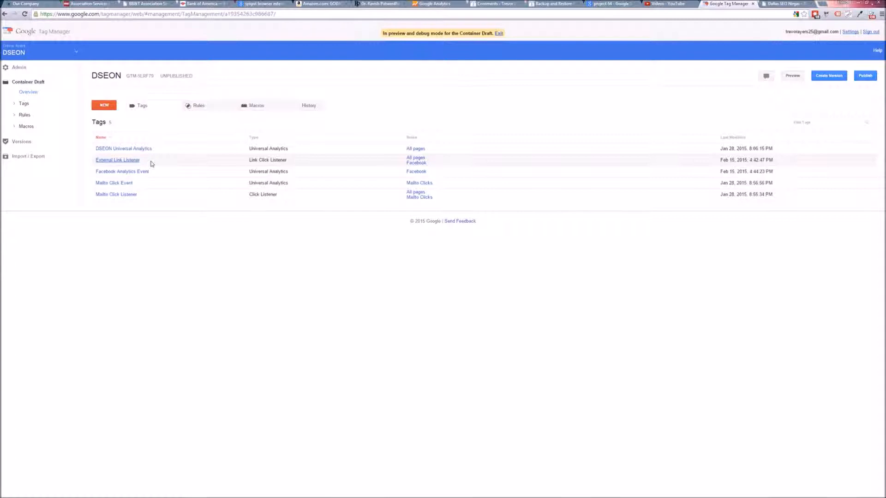
pyautogui.click(129, 160)
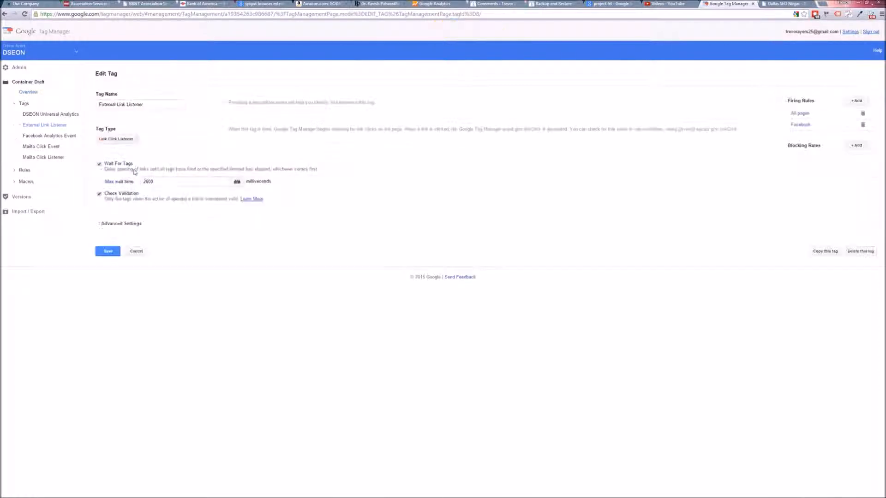
pyautogui.click(138, 252)
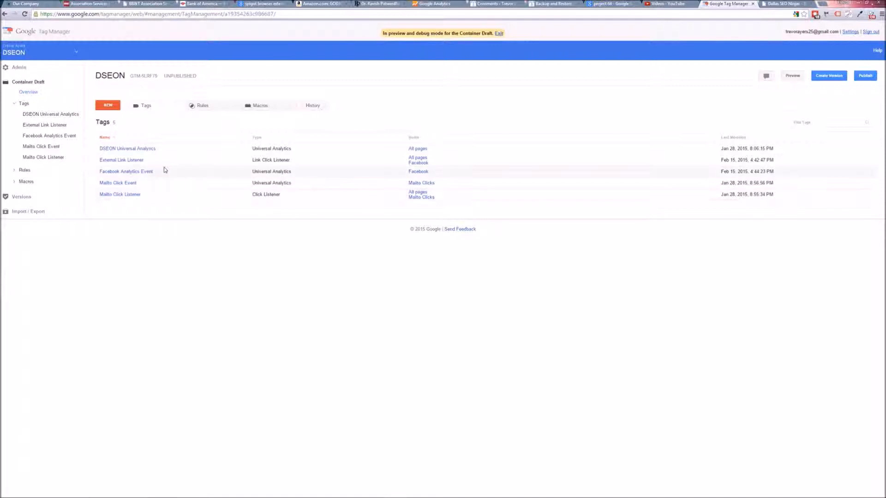
# Step: Reload the website in preview mode and follow the facebook test link to test the tags firing
pyautogui.click(783, 4)
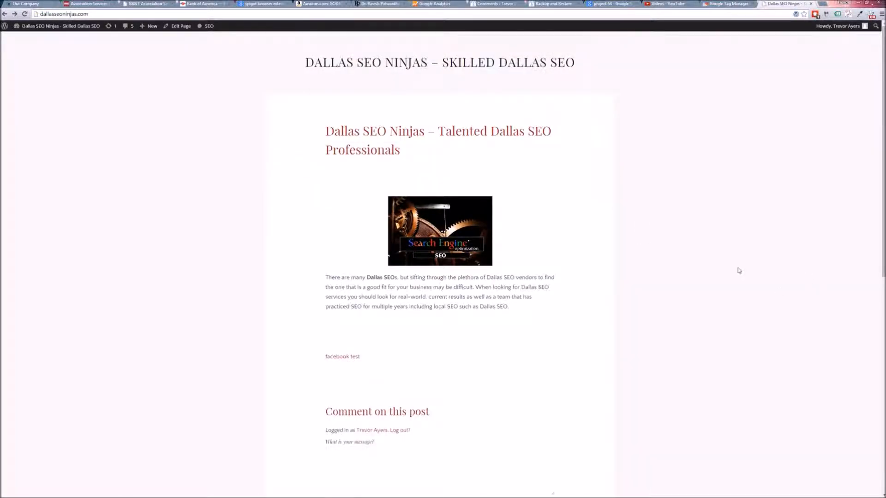
pyautogui.press('F5')
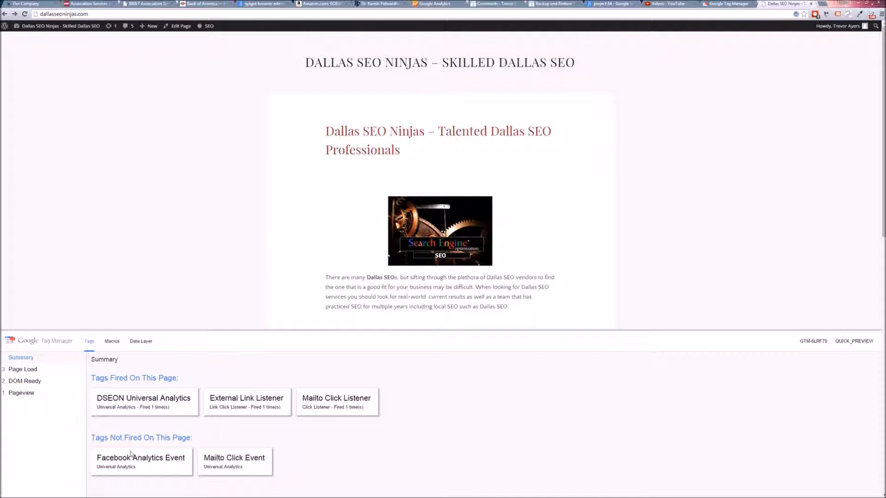
pyautogui.click(630, 269)
pyautogui.scroll(-2, 406, 304)
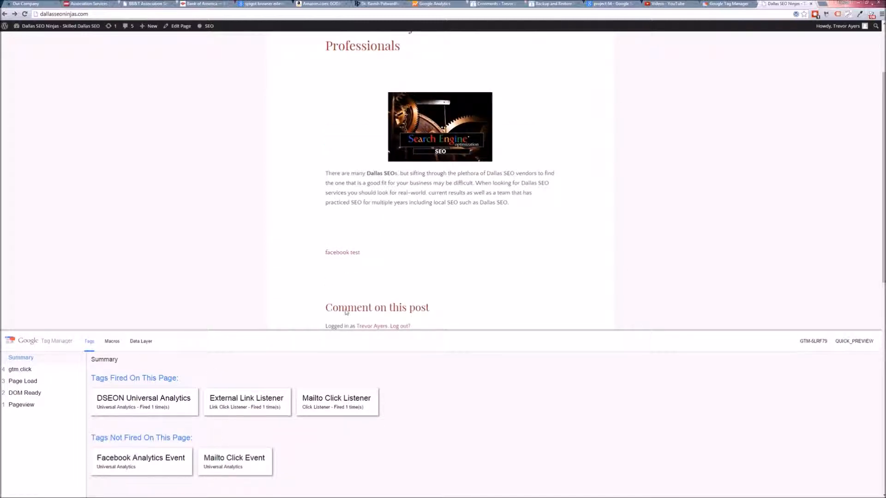
pyautogui.click(352, 255)
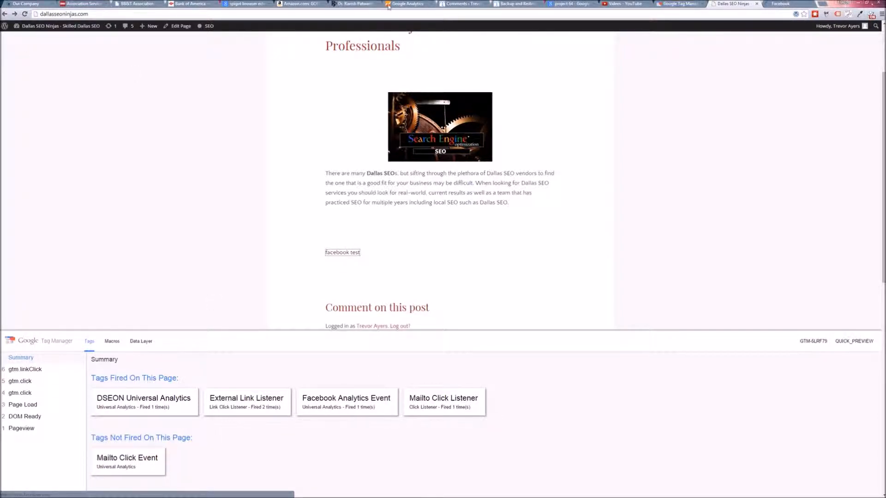
# Step: Return to Google Analytics and open the Reporting section
pyautogui.click(389, 7)
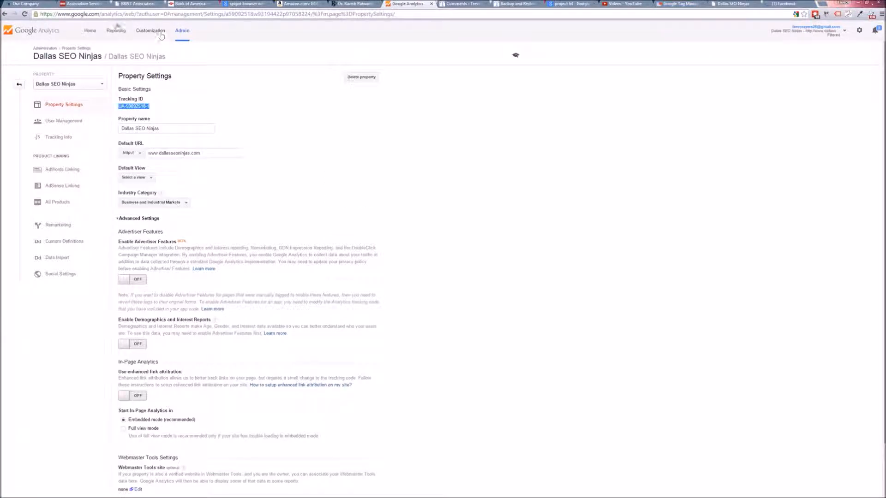
pyautogui.click(116, 28)
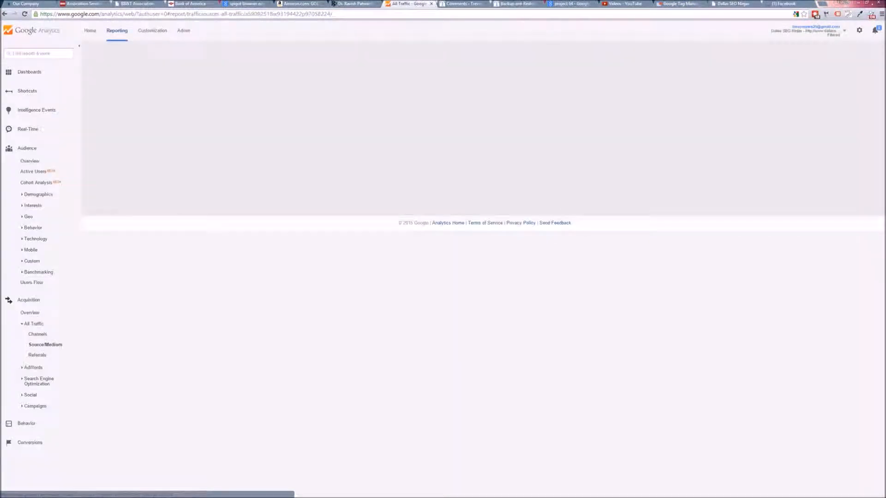